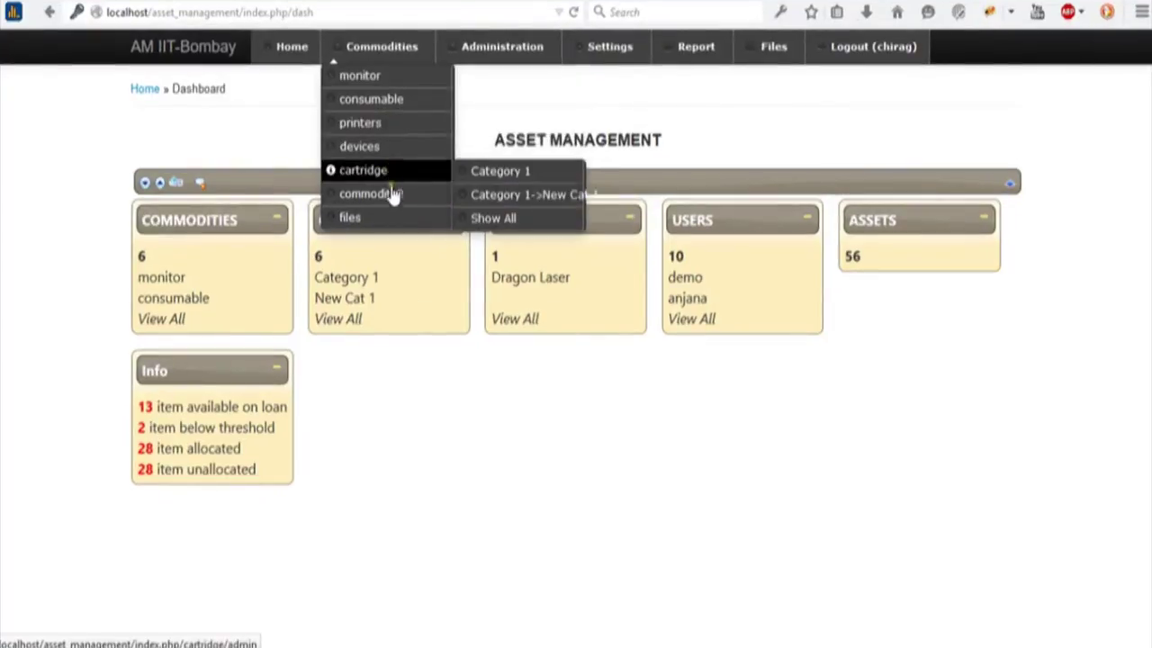
{"action": "mouse_move", "coordinate": [489, 54]}
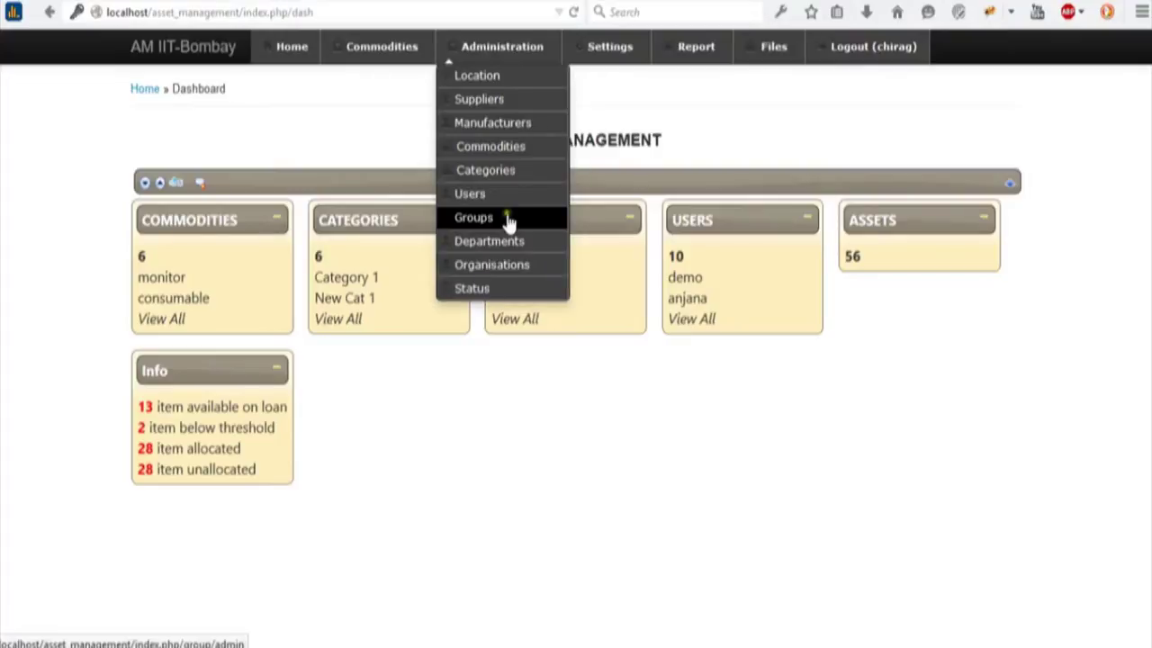
{"action": "mouse_move", "coordinate": [630, 57]}
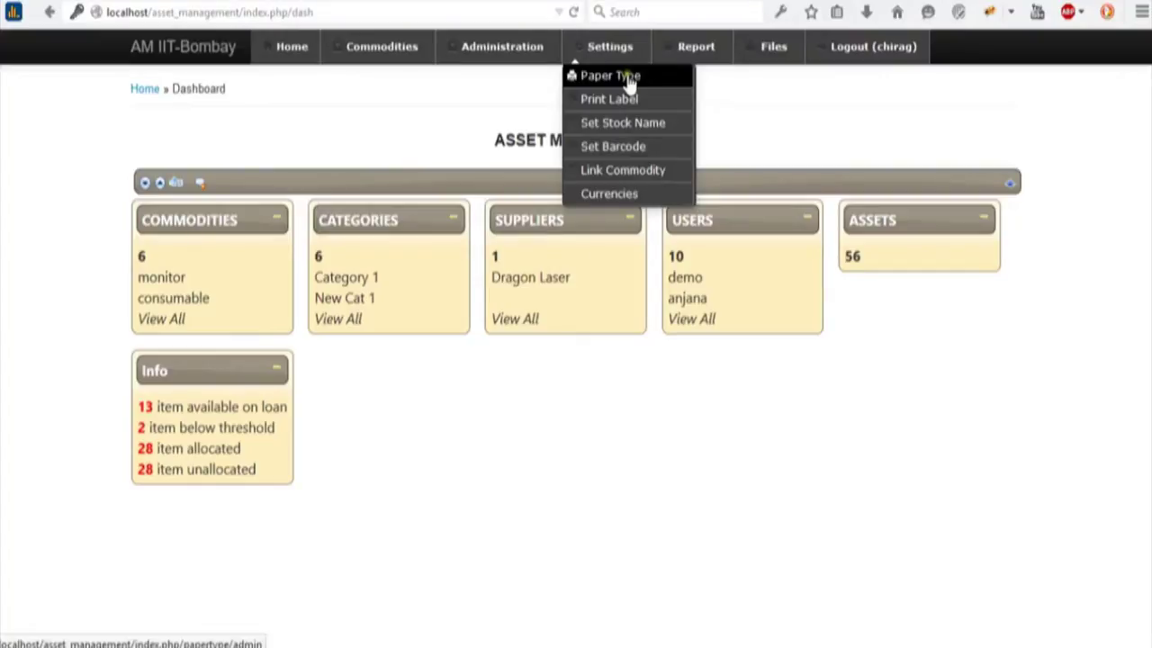
{"action": "mouse_move", "coordinate": [693, 49]}
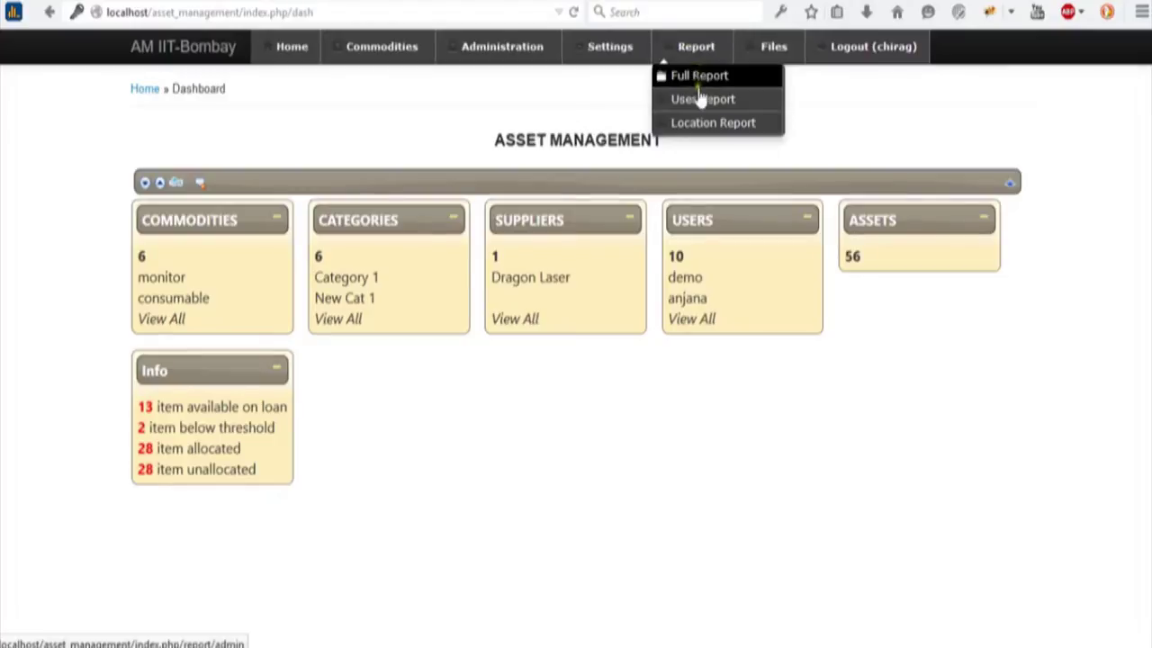
{"action": "mouse_move", "coordinate": [766, 45]}
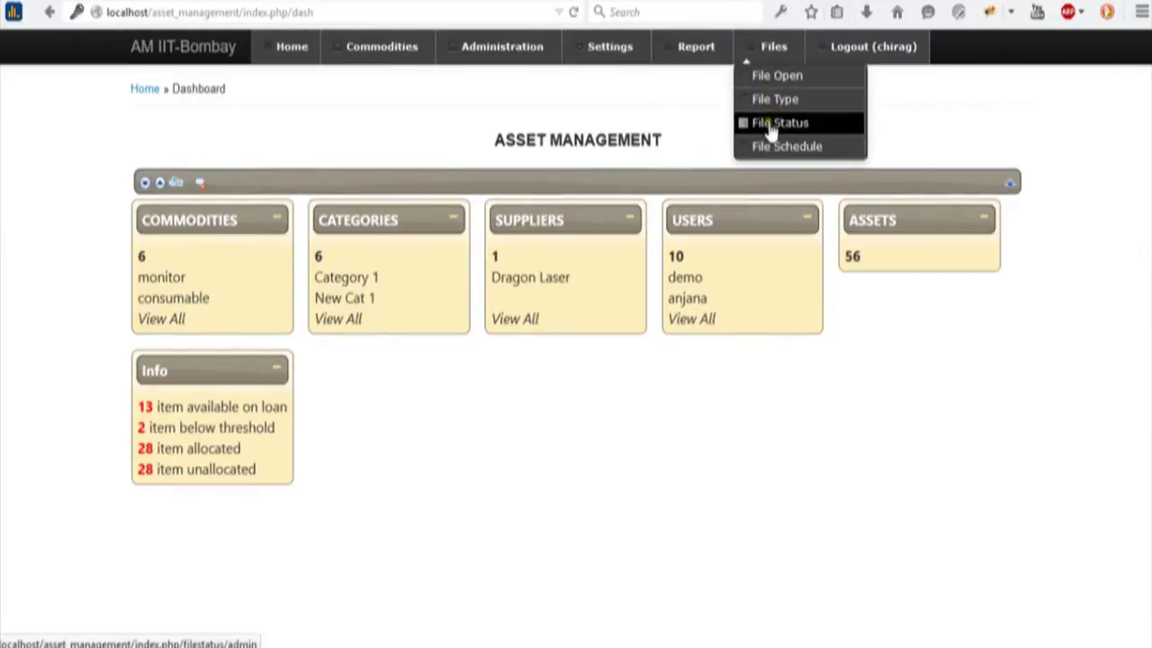
- Open the commodities administration and start a new commodity named Commodity1
{"action": "mouse_move", "coordinate": [455, 72]}
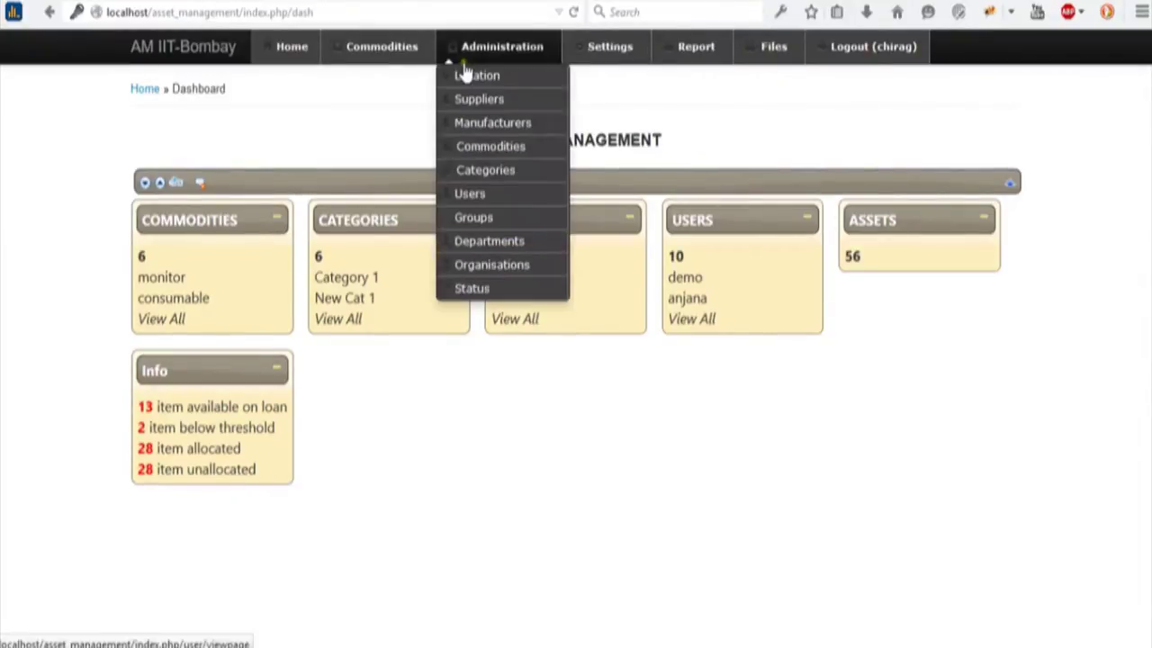
{"action": "left_click", "coordinate": [513, 148]}
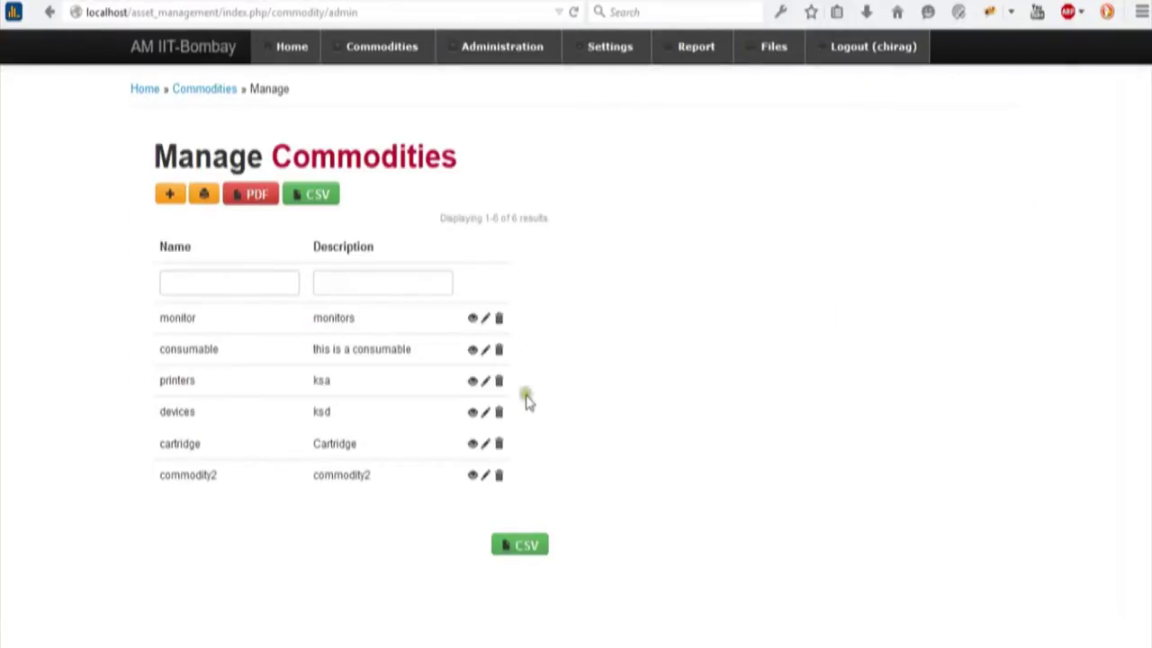
{"action": "left_click", "coordinate": [165, 207]}
{"action": "left_click", "coordinate": [317, 234]}
{"action": "type", "text": "c"}
{"action": "key", "text": "Down"}
{"action": "key", "text": "Down"}
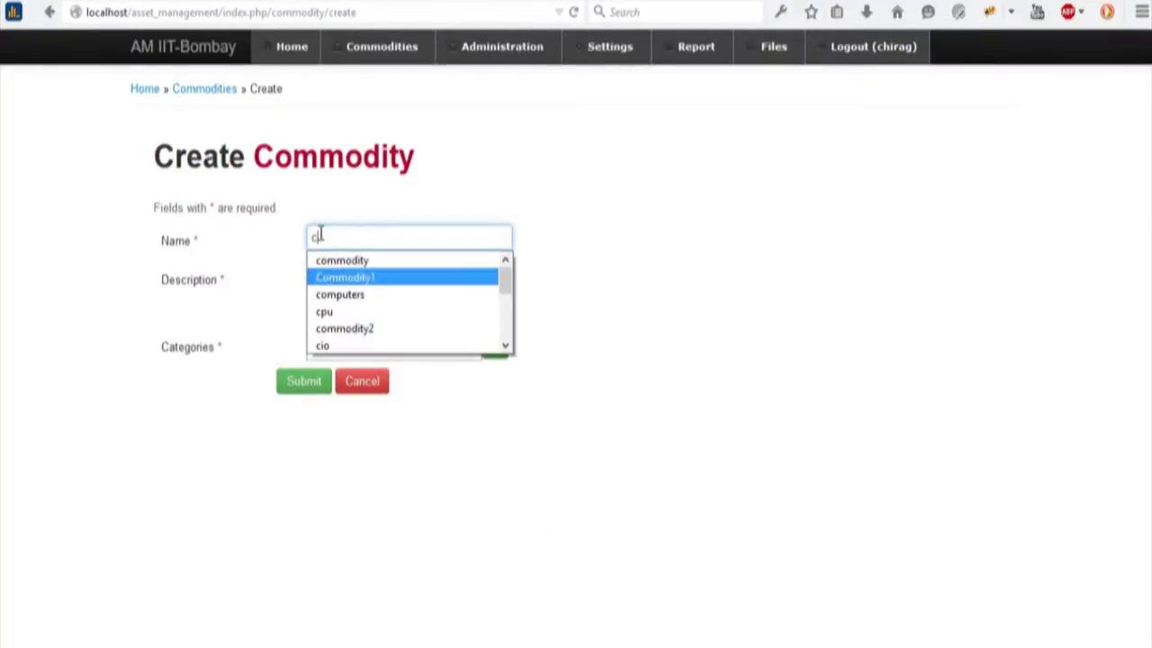
{"action": "key", "text": "Return"}
- Describe the new commodity as commodity1, assign it to Category 1 and submit it
{"action": "key", "text": "Tab"}
{"action": "type", "text": "commo"}
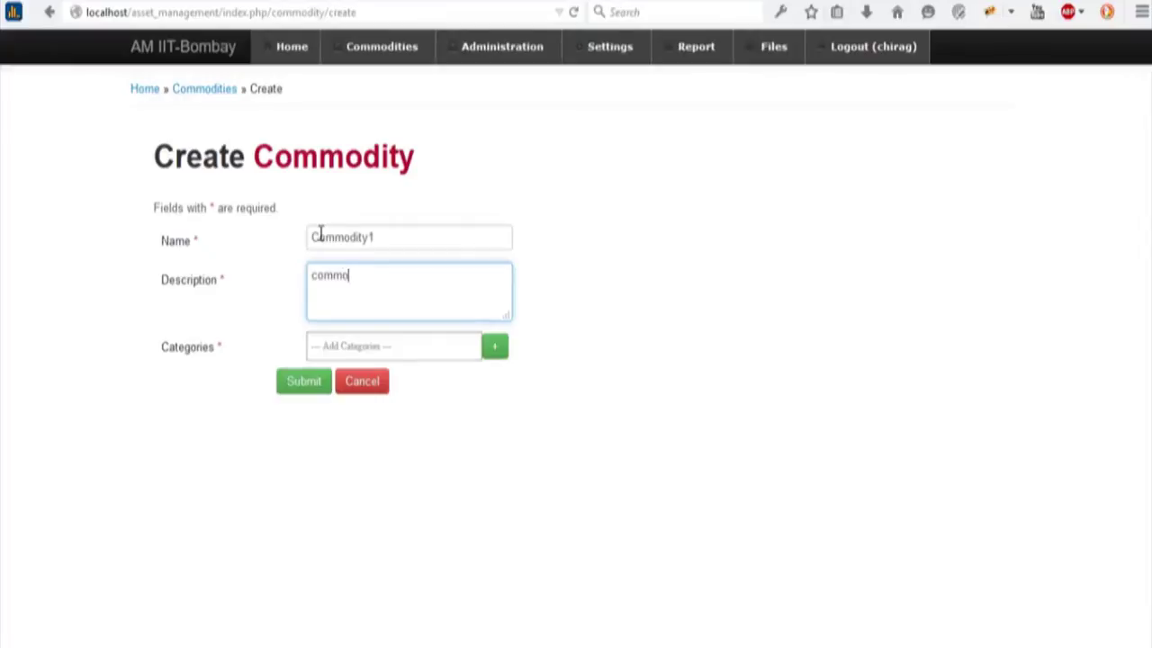
{"action": "type", "text": "dity1"}
{"action": "key", "text": "Tab"}
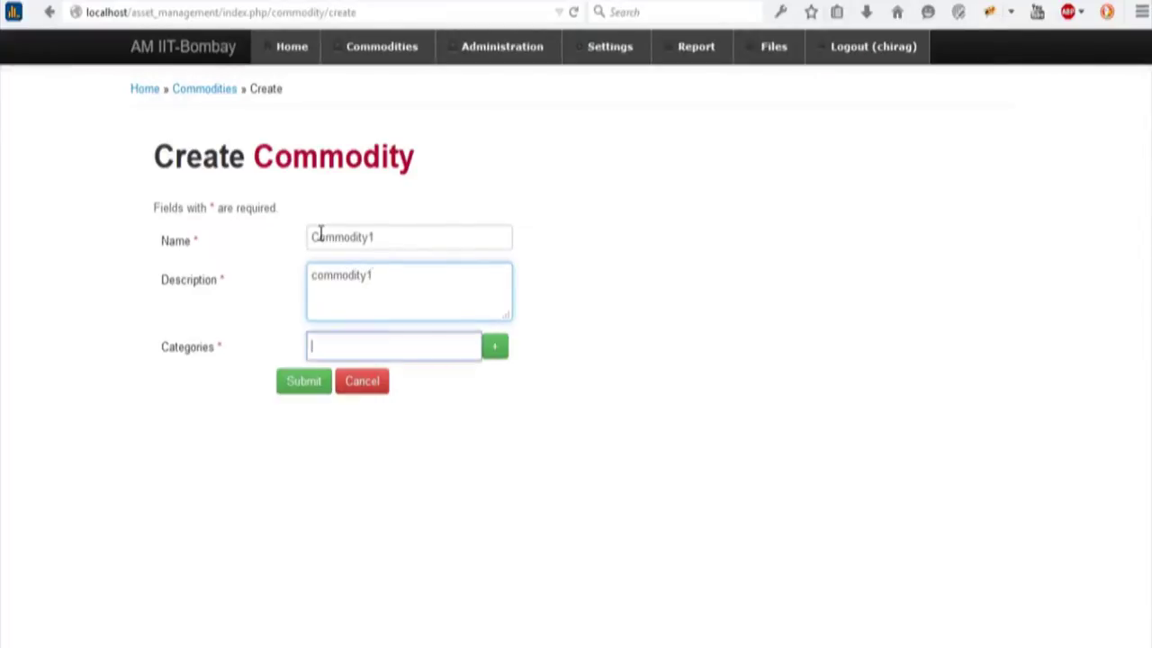
{"action": "key", "text": "Down"}
{"action": "key", "text": "Down"}
{"action": "key", "text": "Return"}
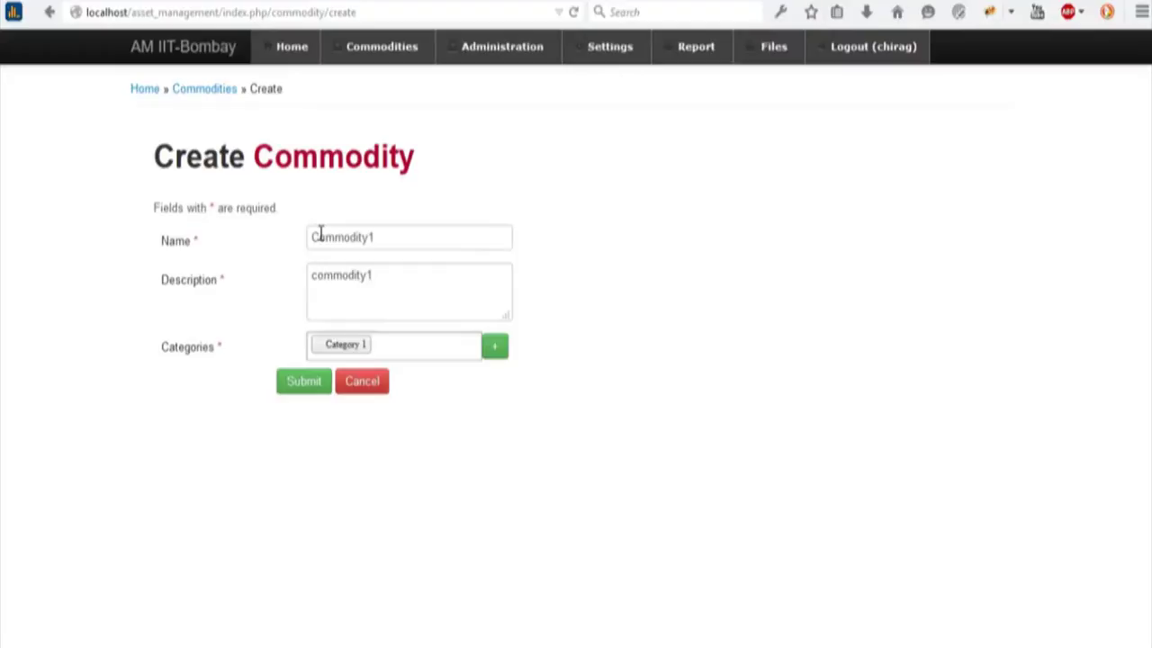
{"action": "left_click", "coordinate": [303, 381]}
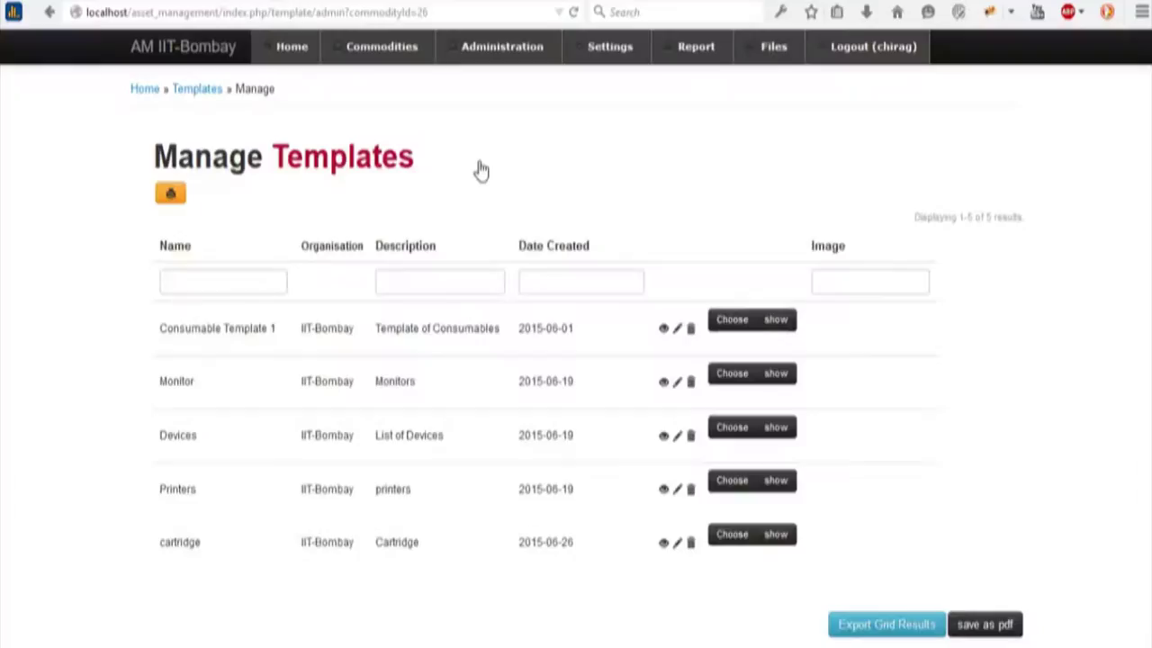
- Preview Consumable Template 1, return to the template list and choose that template for the new commodity
{"action": "left_click", "coordinate": [778, 322]}
{"action": "key", "text": "alt+Left"}
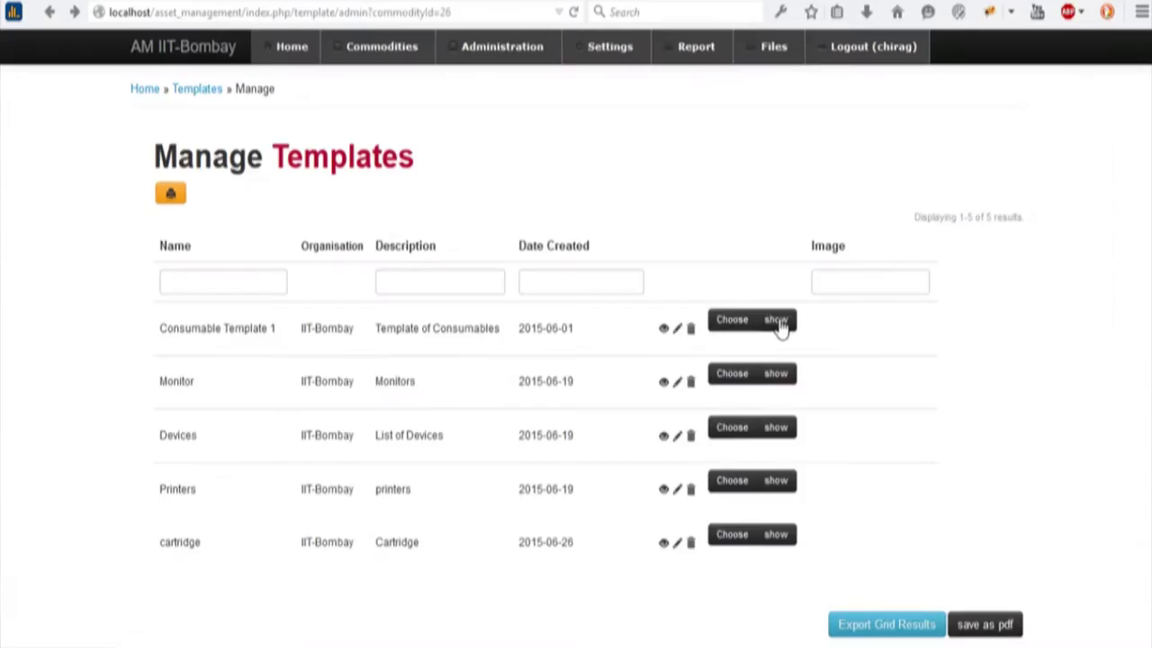
{"action": "left_click", "coordinate": [734, 321]}
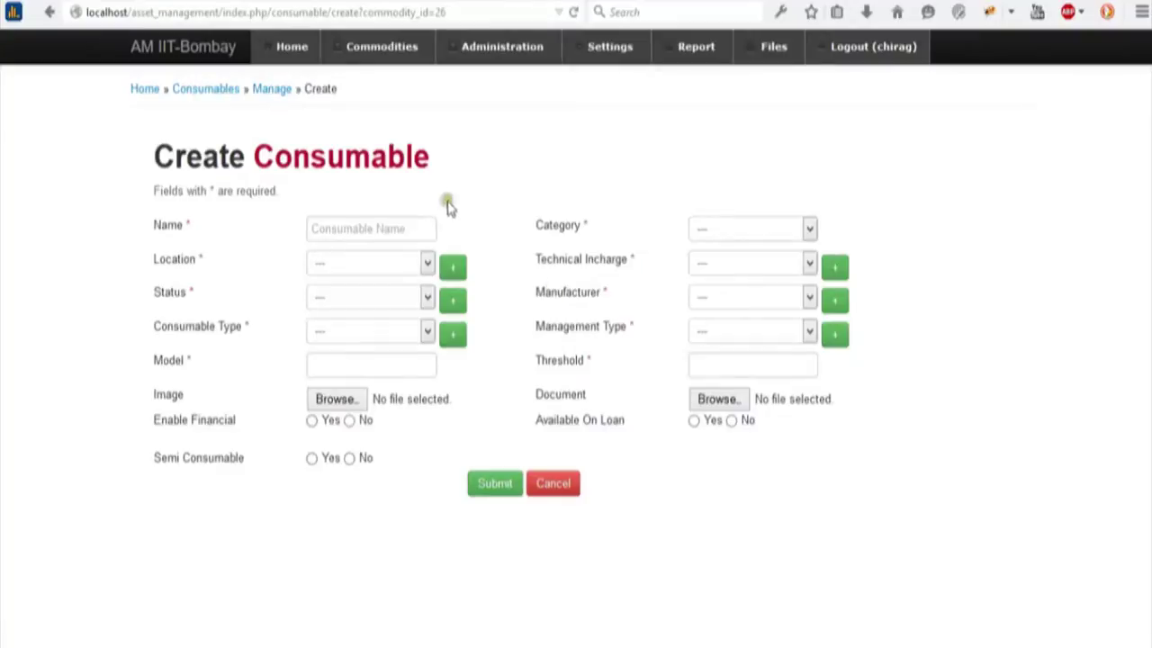
- Fill in a new consumable named keyboard: Category 1, Main Building, working, Samsung, Computer Accessory, For-Profit, model 5254, threshold 20, images.jpg, financial No, available on loan Yes
{"action": "left_click", "coordinate": [276, 94]}
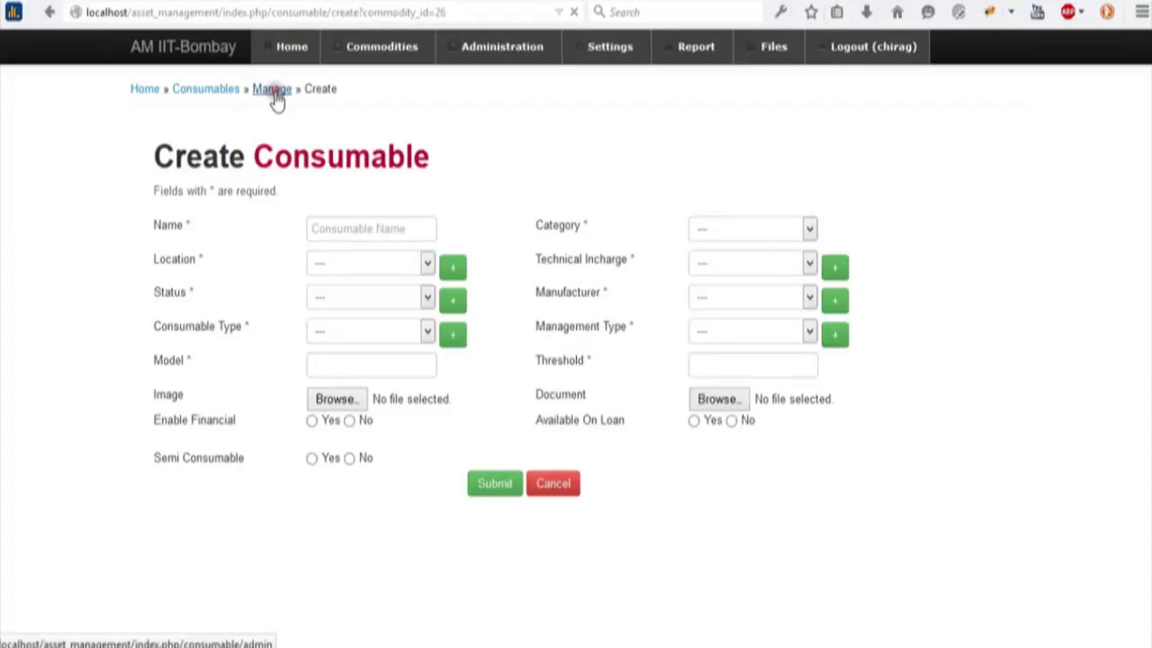
{"action": "left_click", "coordinate": [352, 233]}
{"action": "type", "text": "k"}
{"action": "key", "text": "Down"}
{"action": "key", "text": "Return"}
{"action": "key", "text": "Tab"}
{"action": "key", "text": "Down"}
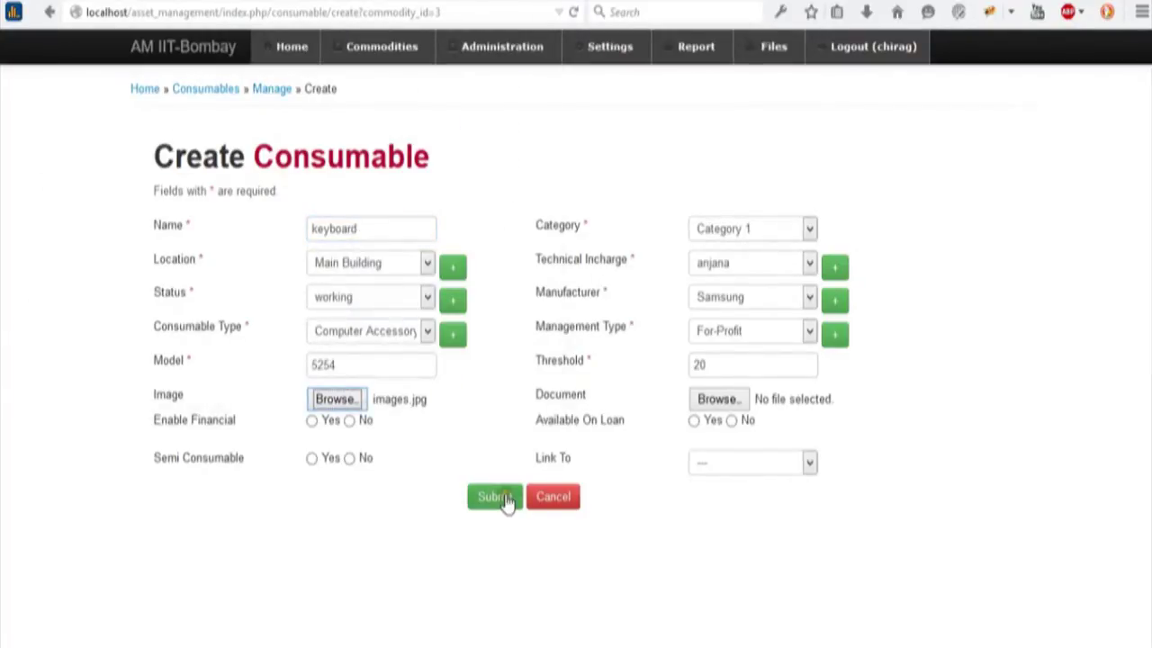
{"action": "left_click", "coordinate": [350, 420]}
{"action": "left_click", "coordinate": [694, 421]}
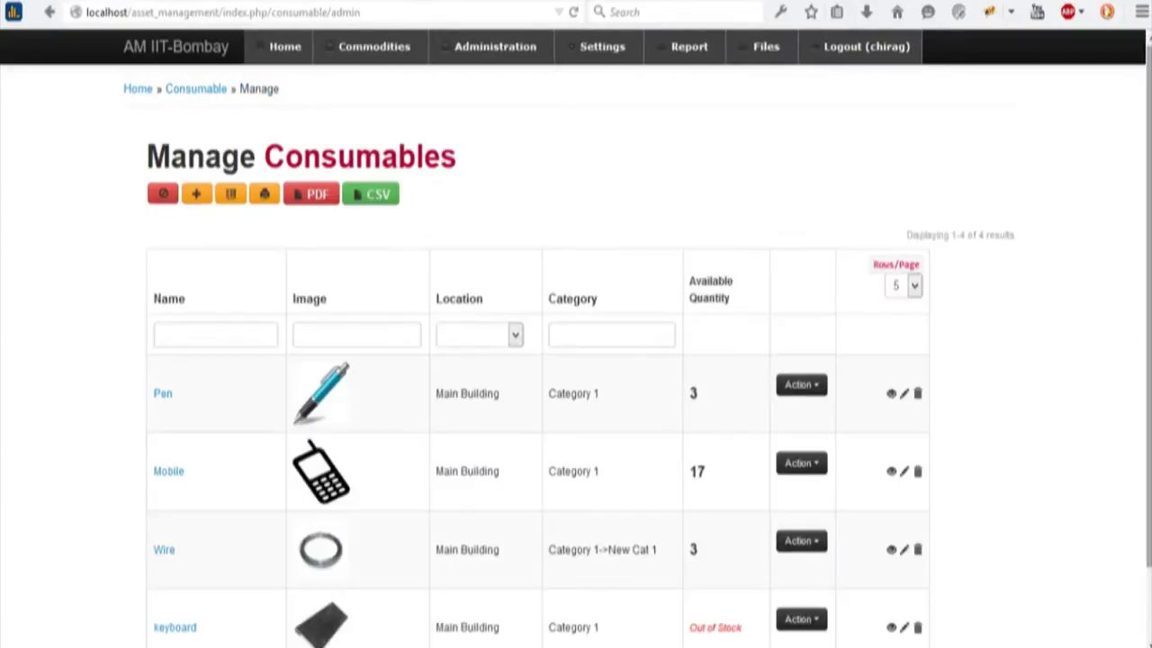
- Open the Add to Stock action for the keyboard consumable
{"action": "scroll", "coordinate": [330, 497], "scroll_direction": "down", "scroll_amount": 2}
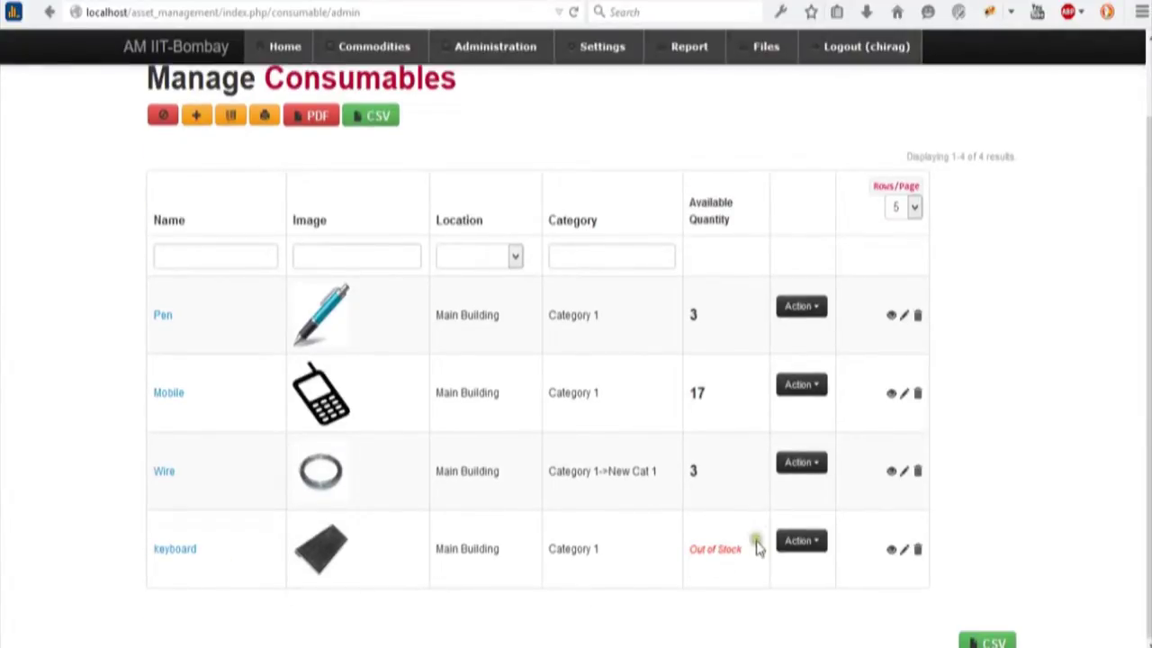
{"action": "left_click", "coordinate": [801, 541]}
{"action": "scroll", "coordinate": [1075, 573], "scroll_direction": "down", "scroll_amount": 1}
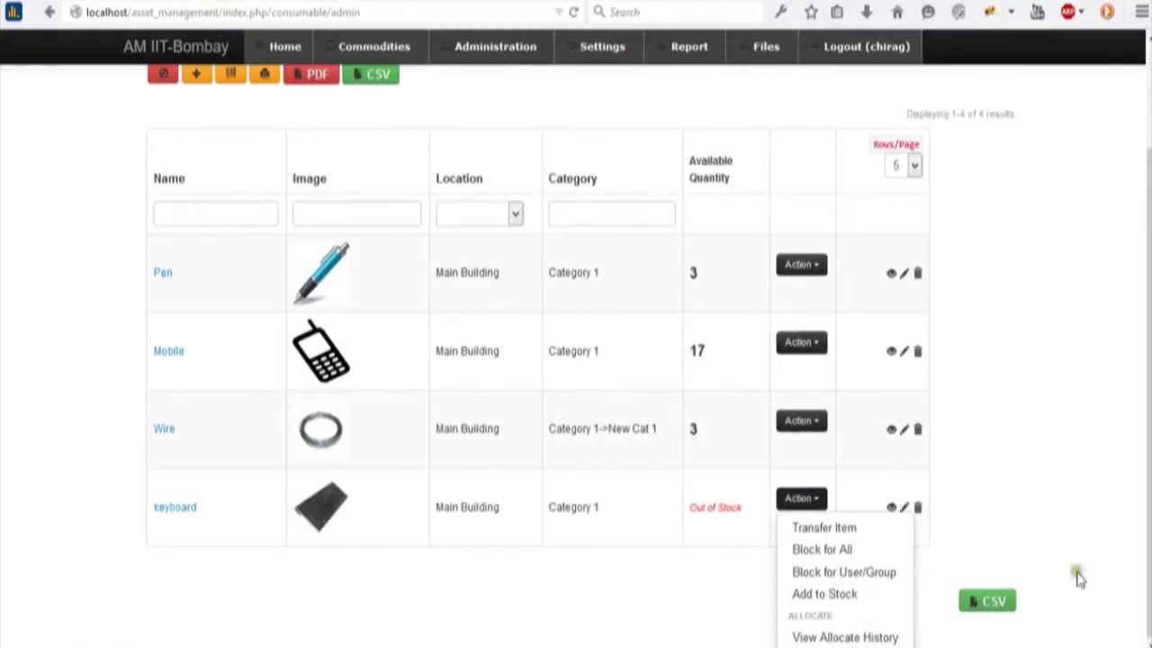
{"action": "left_click", "coordinate": [844, 598]}
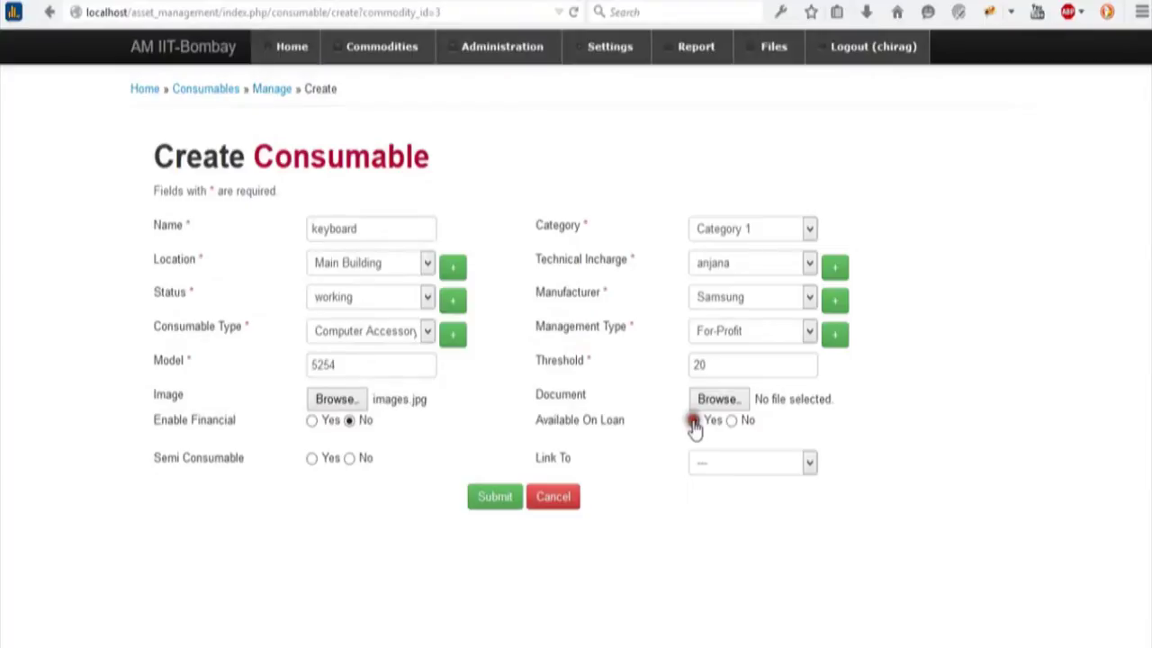
- Submit the keyboard consumable and go to the list of managed consumables to find its entry
{"action": "left_click", "coordinate": [495, 496]}
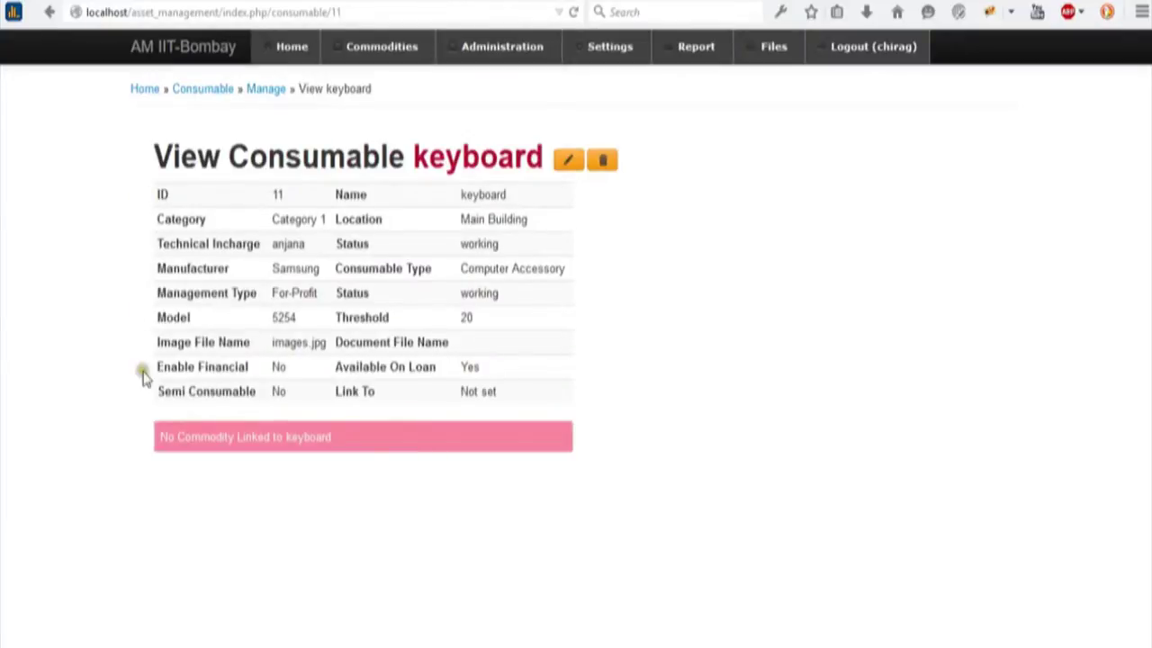
{"action": "left_click", "coordinate": [266, 90]}
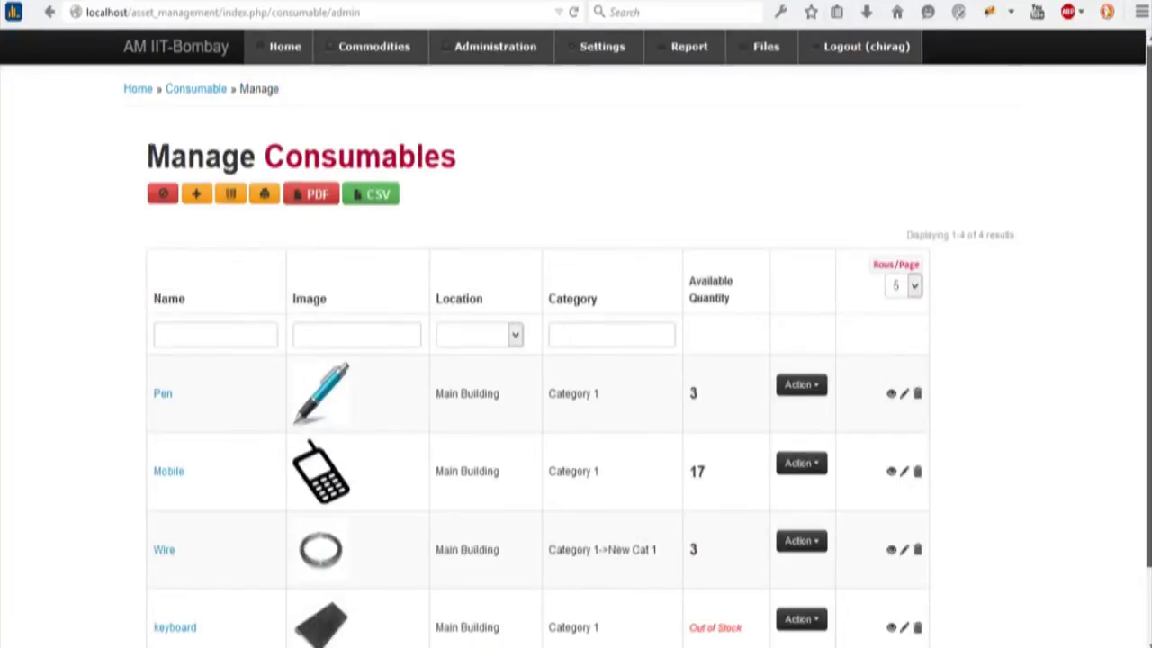
{"action": "scroll", "coordinate": [477, 581], "scroll_direction": "down", "scroll_amount": 1}
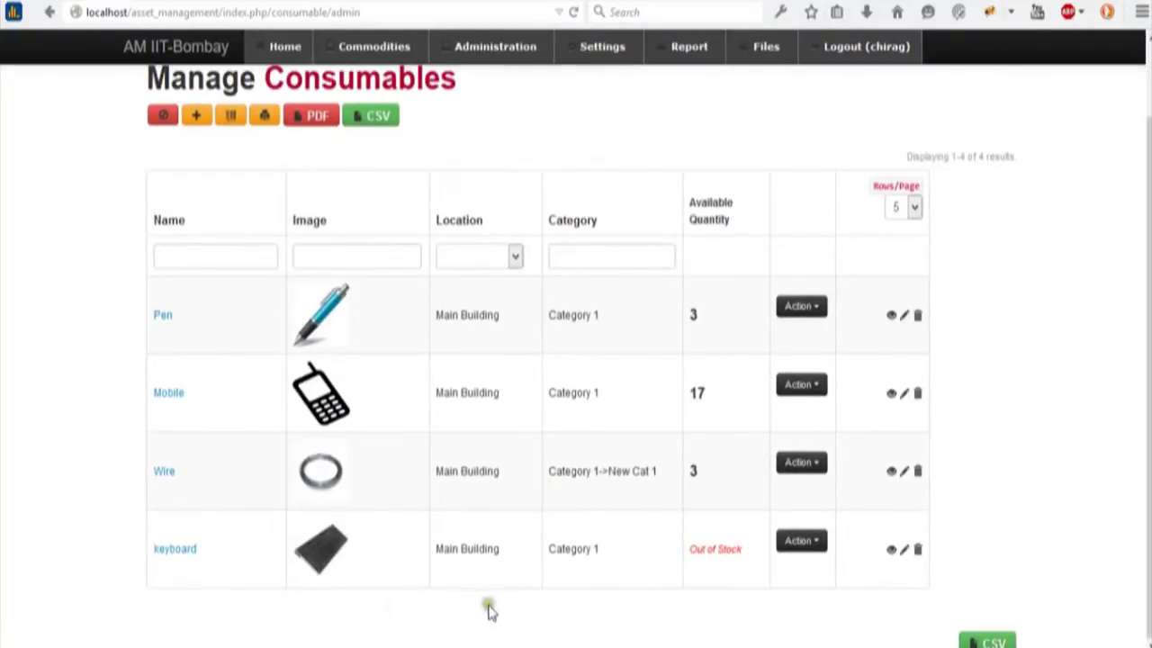